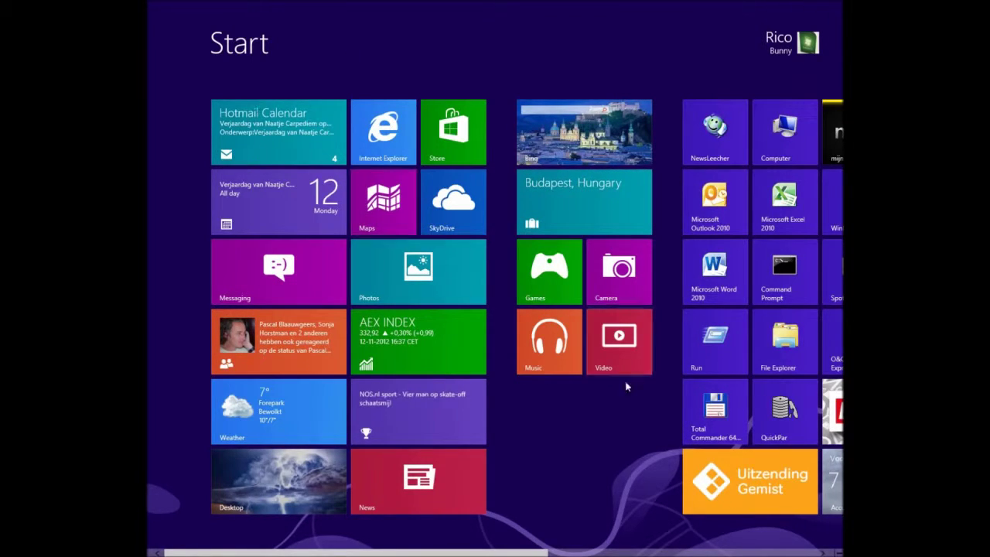
Launch Control Panel from the Start screen's All apps list under Windows System.
{"action": "scroll", "coordinate": [660, 365], "scroll_direction": "down", "scroll_amount": 5}
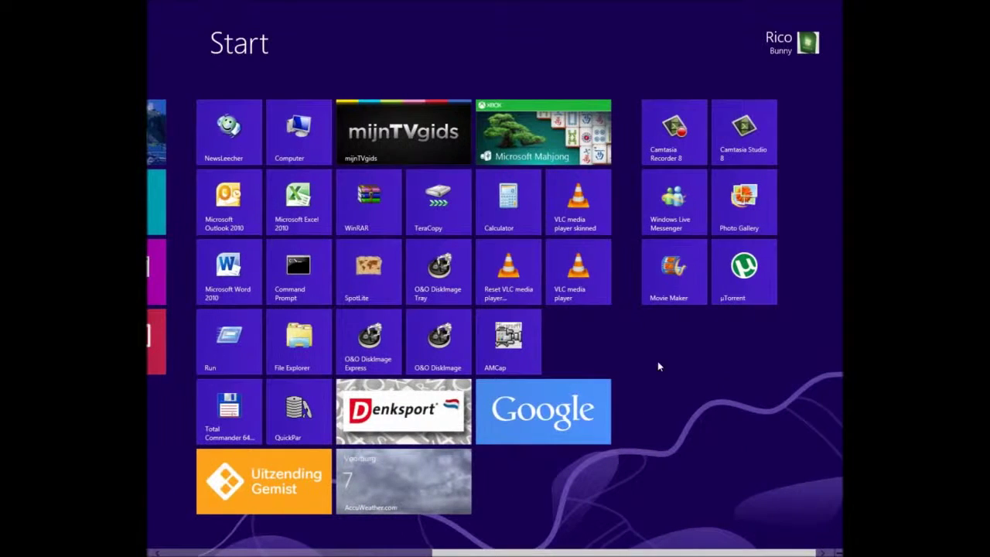
{"action": "right_click", "coordinate": [701, 358]}
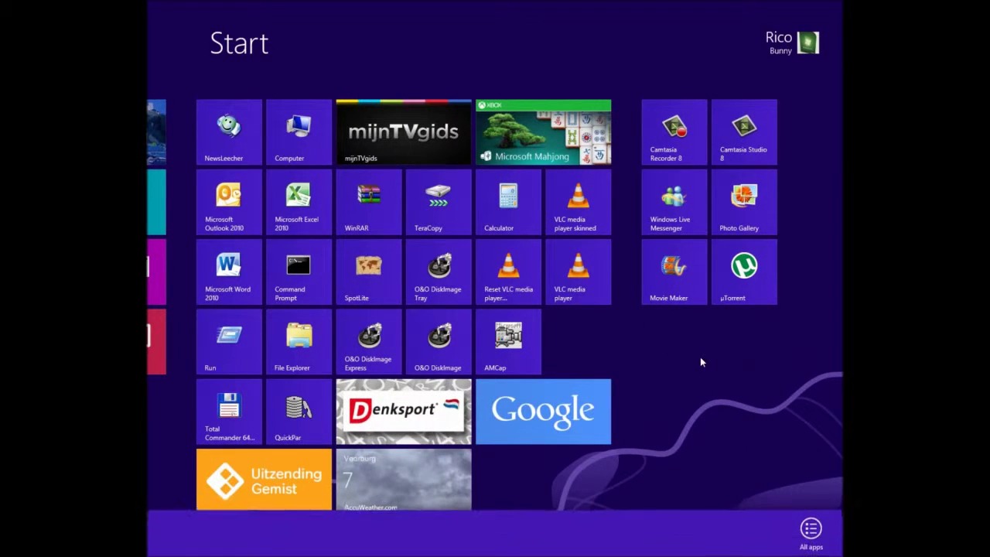
{"action": "left_click", "coordinate": [810, 528]}
{"action": "scroll", "coordinate": [652, 383], "scroll_direction": "down", "scroll_amount": 5}
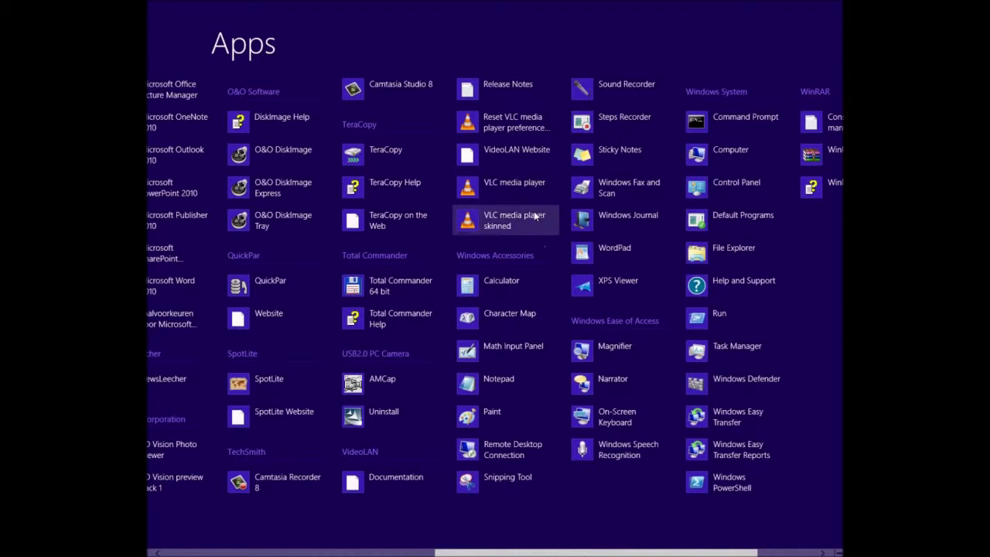
{"action": "left_click", "coordinate": [740, 184]}
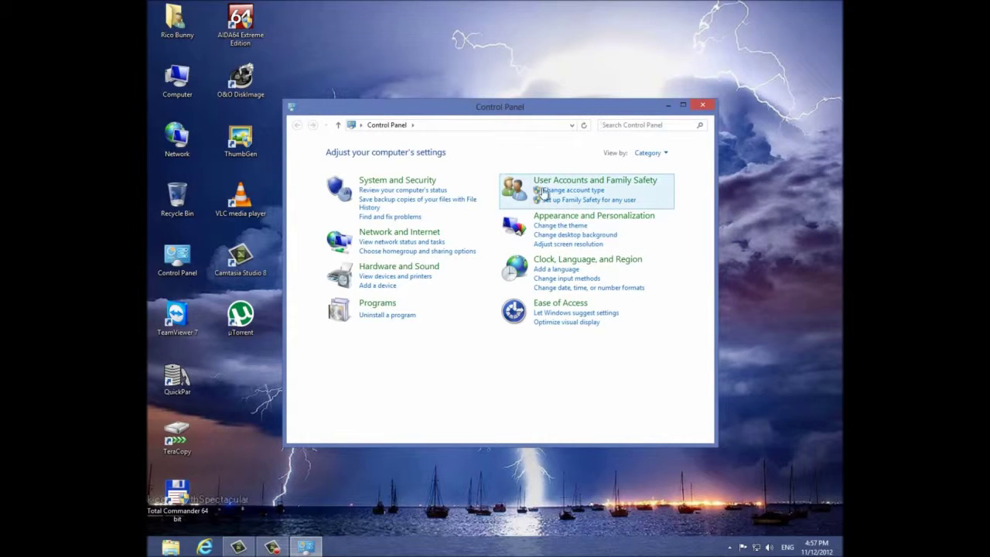
Go via Network and Internet and HomeGroup to 'Change advanced sharing settings'.
{"action": "left_click", "coordinate": [420, 232]}
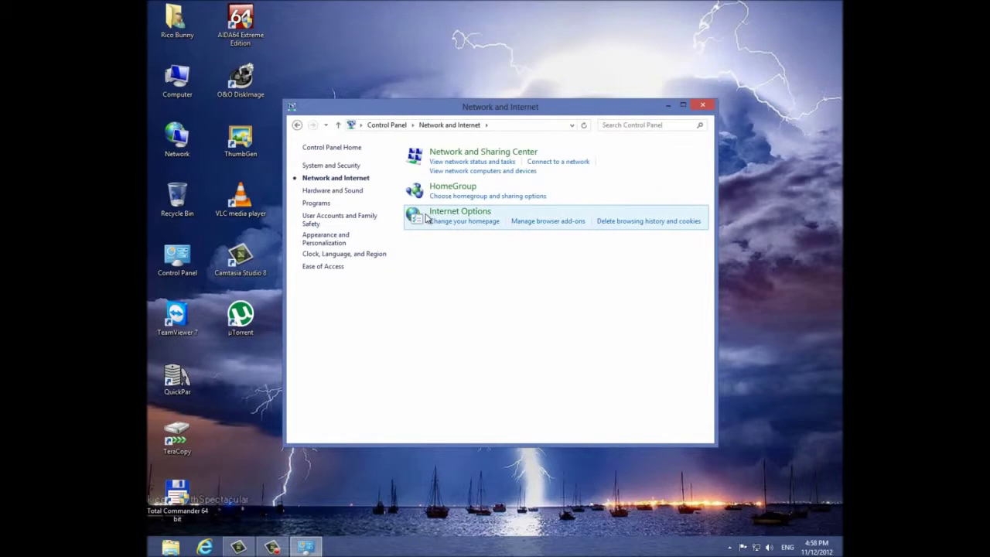
{"action": "left_click", "coordinate": [464, 191]}
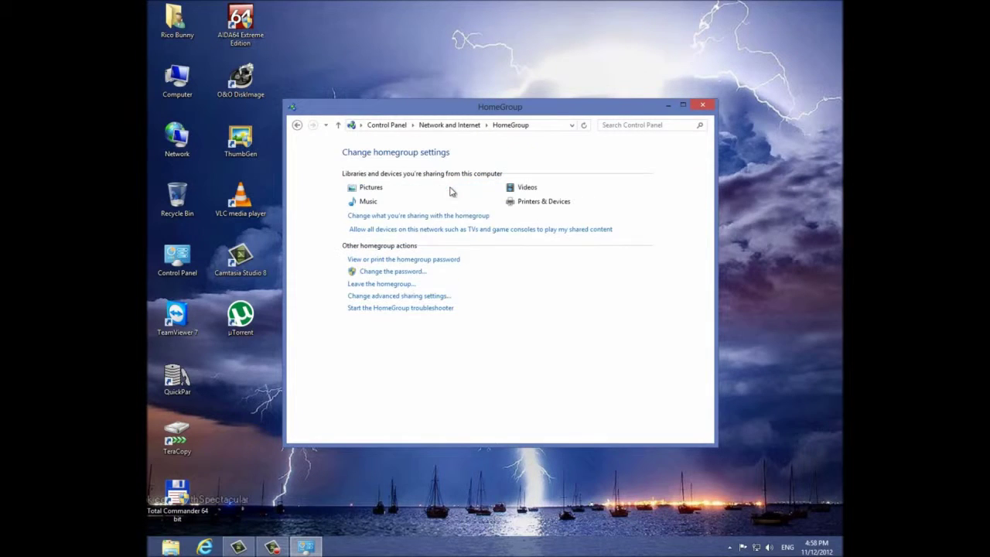
{"action": "left_click", "coordinate": [389, 299]}
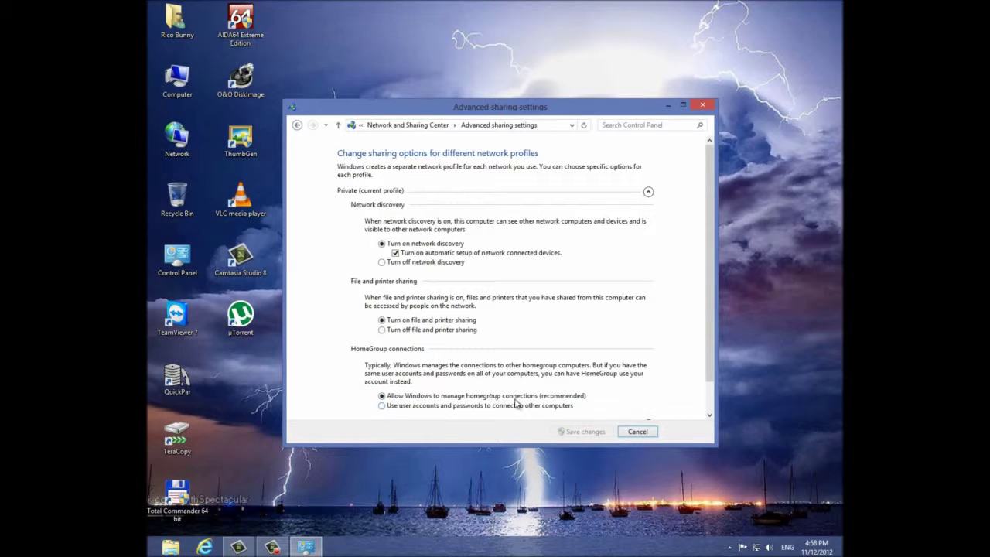
Expand All Networks, confirm password protected sharing is off, and close the window.
{"action": "left_click", "coordinate": [709, 416]}
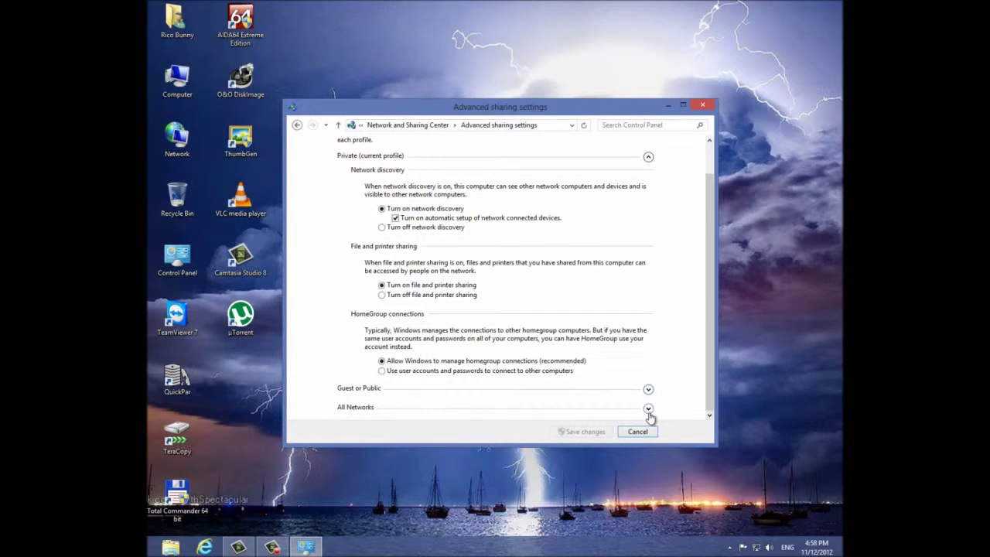
{"action": "left_click", "coordinate": [649, 408]}
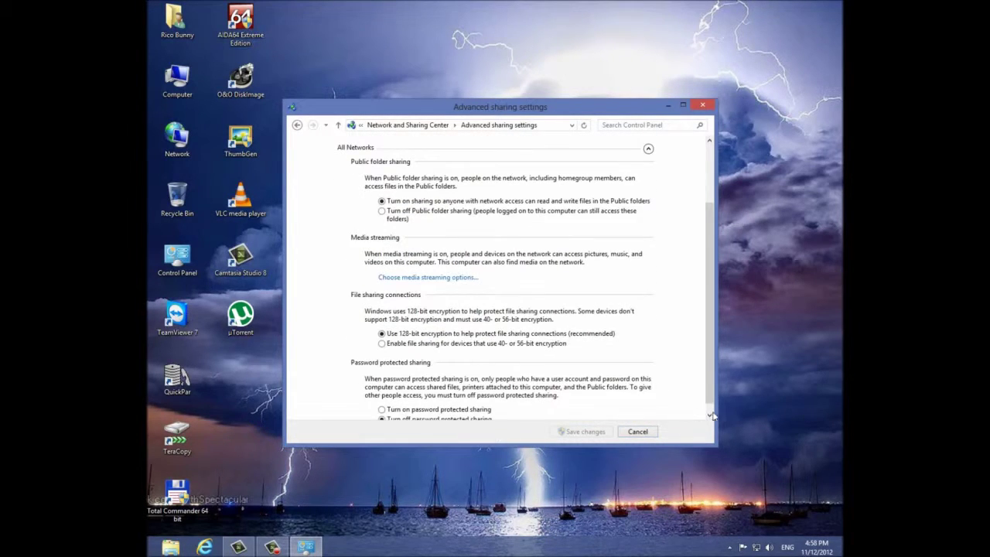
{"action": "left_click", "coordinate": [710, 415]}
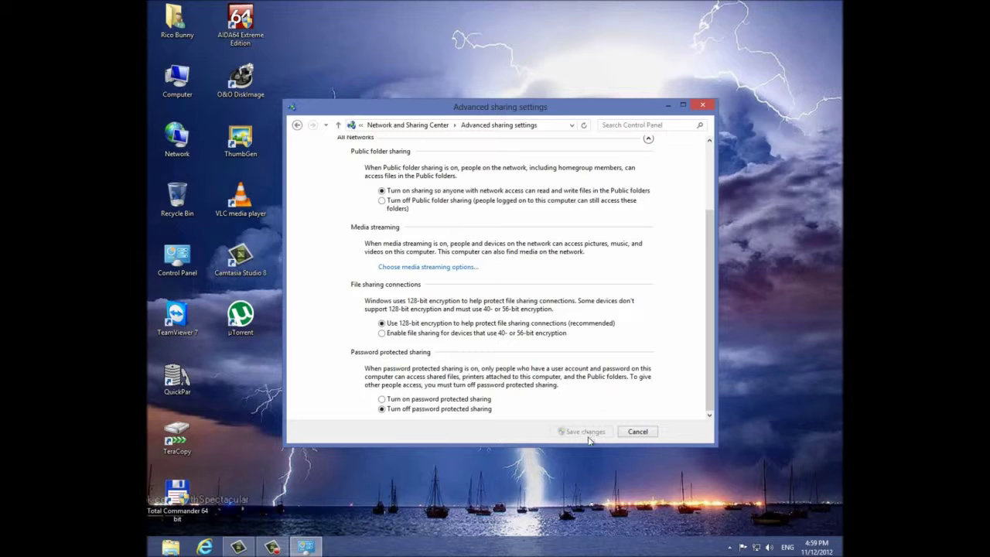
{"action": "left_click", "coordinate": [703, 106]}
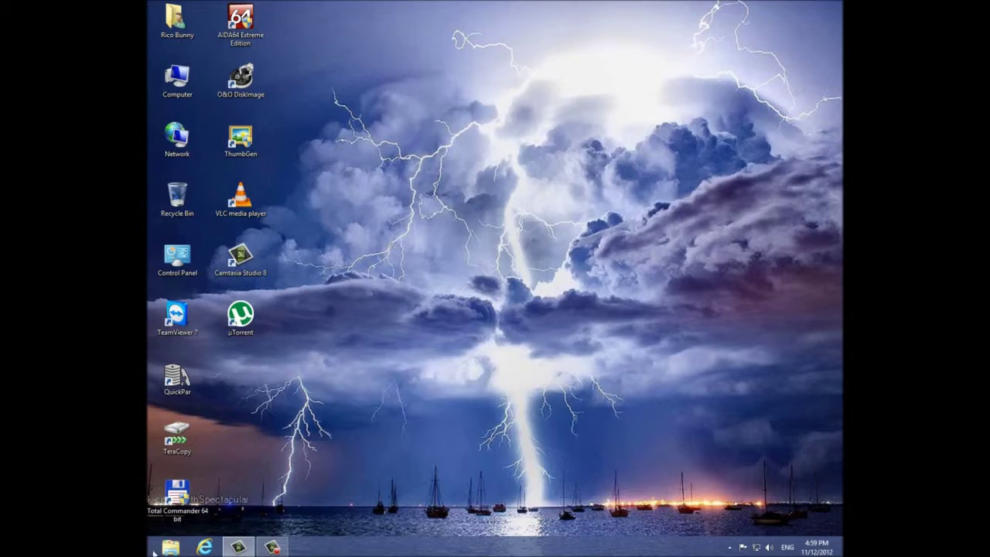
{"action": "left_click", "coordinate": [170, 547]}
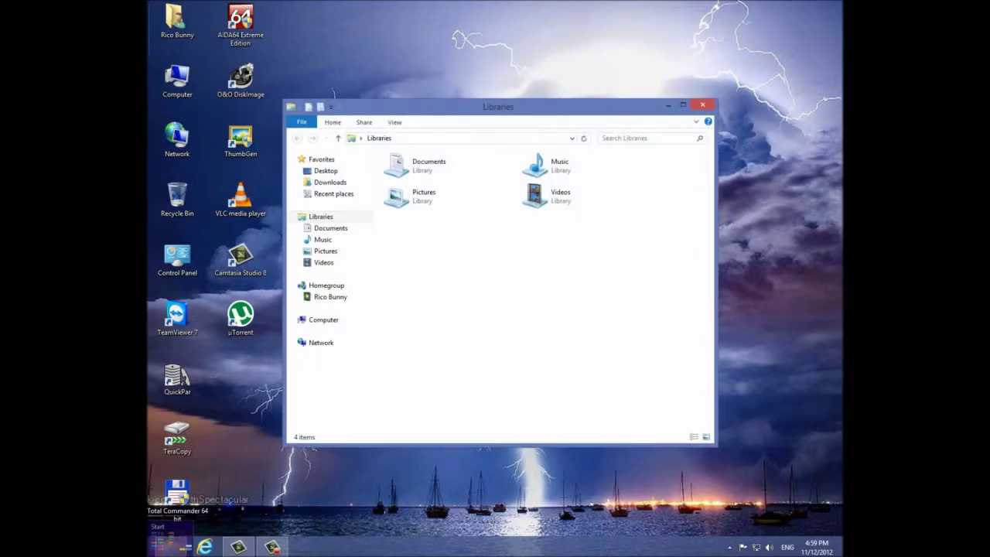
{"action": "key", "text": "super"}
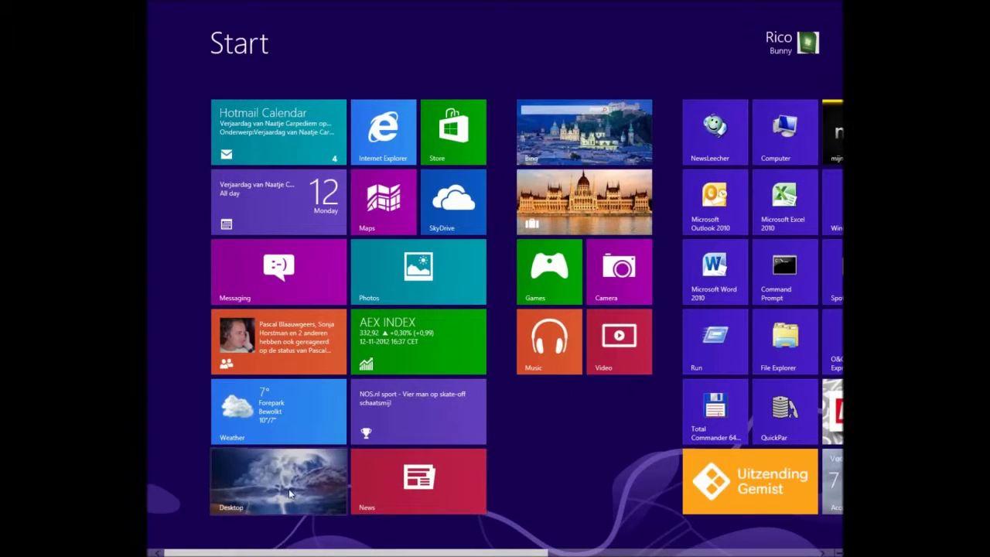
{"action": "left_click", "coordinate": [280, 490]}
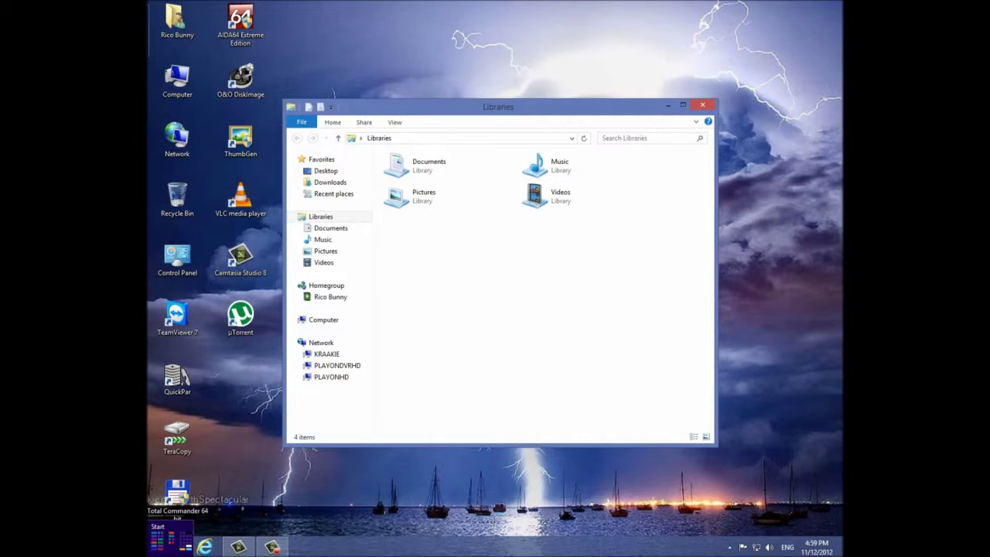
{"action": "left_click", "coordinate": [296, 306]}
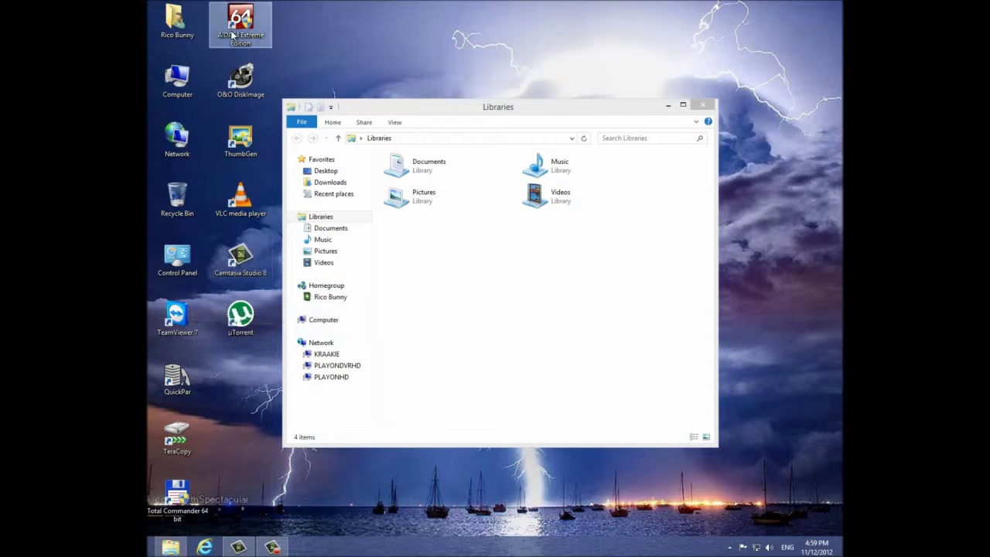
{"action": "left_click", "coordinate": [701, 104]}
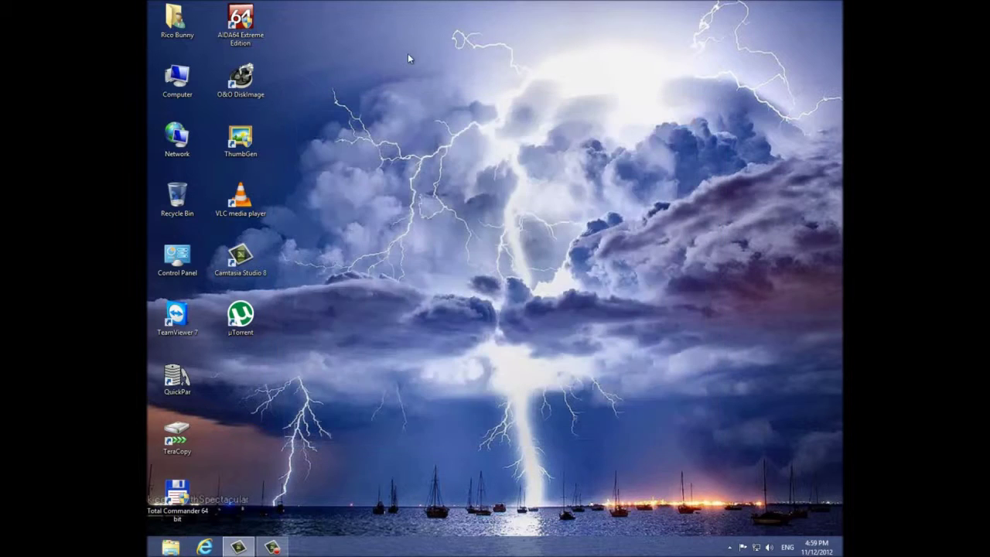
{"action": "right_click", "coordinate": [368, 39]}
{"action": "mouse_move", "coordinate": [433, 143]}
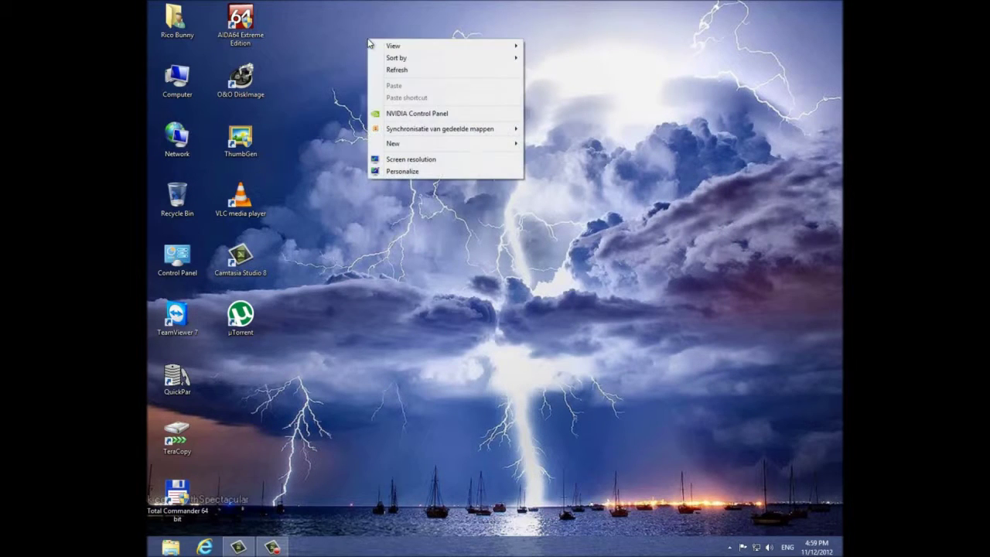
{"action": "left_click", "coordinate": [412, 172]}
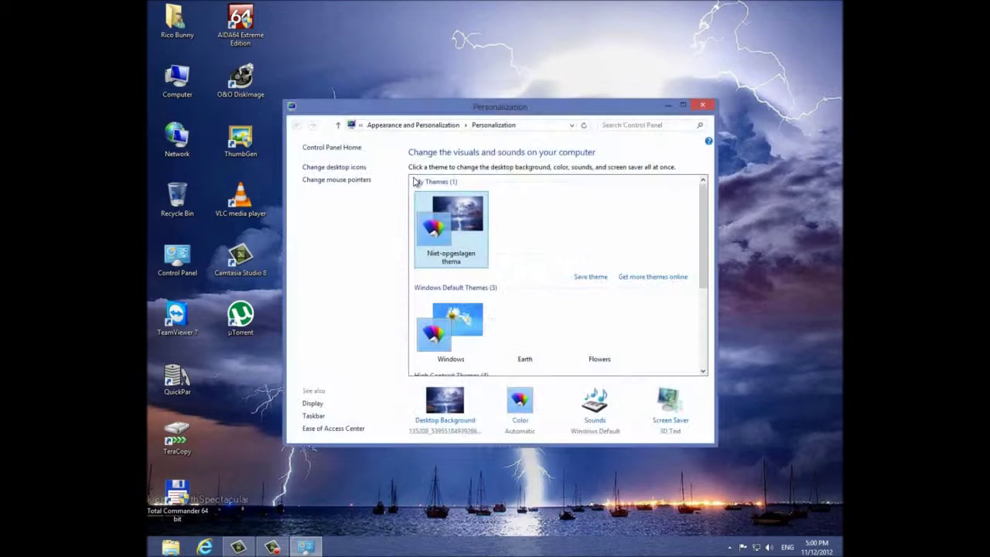
{"action": "left_click", "coordinate": [333, 167]}
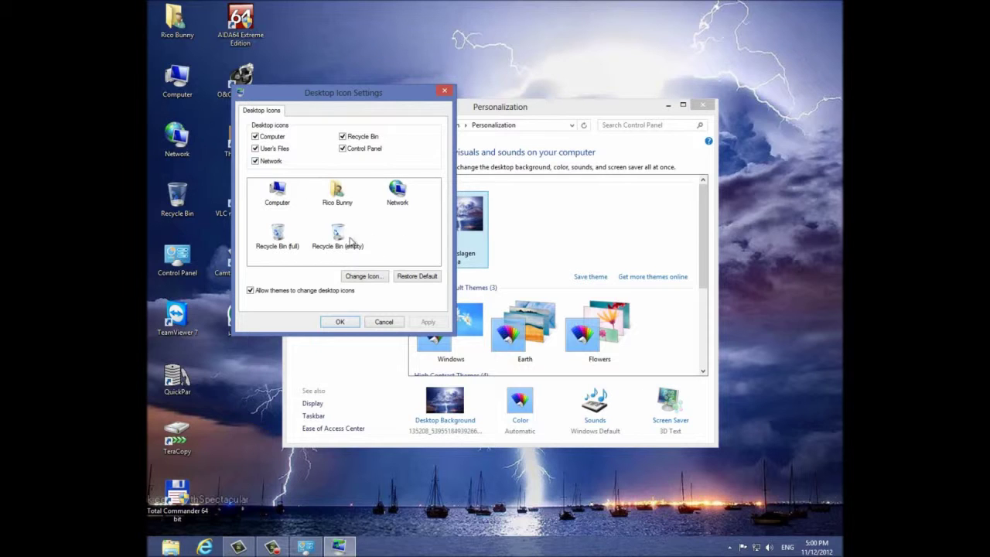
{"action": "left_click", "coordinate": [384, 322]}
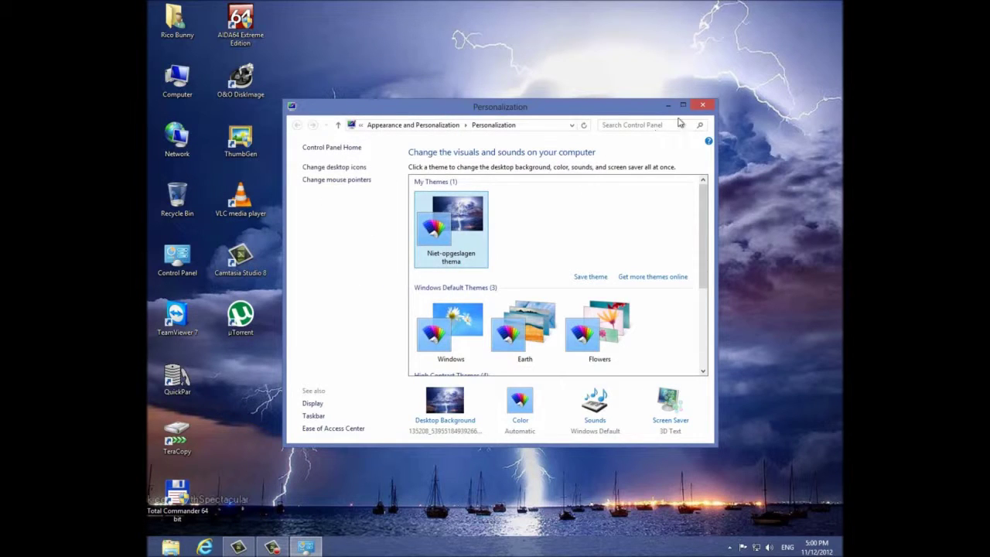
{"action": "left_click", "coordinate": [702, 106]}
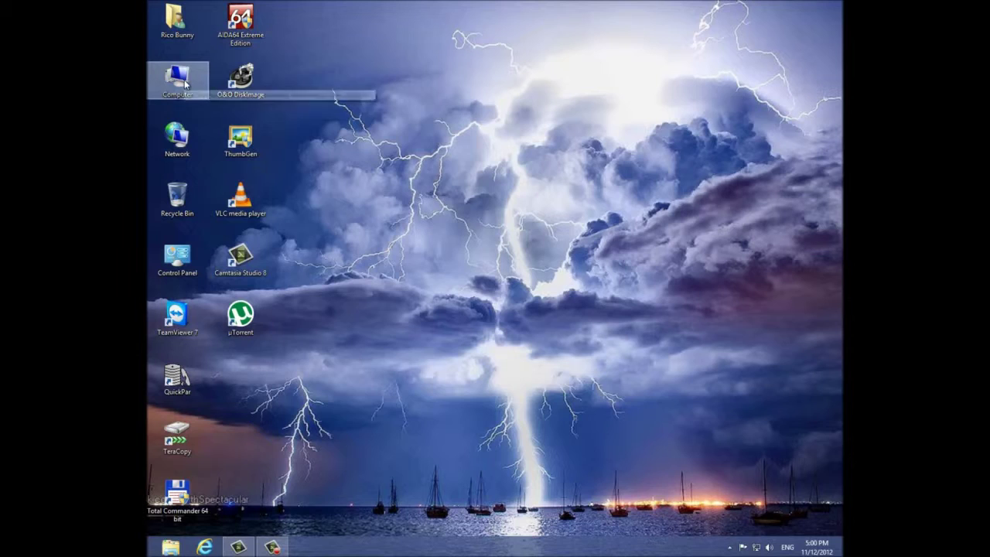
{"action": "double_click", "coordinate": [183, 83]}
On drive D:, choose Share with > Specific people for the Usenetdownload folder.
{"action": "double_click", "coordinate": [611, 190]}
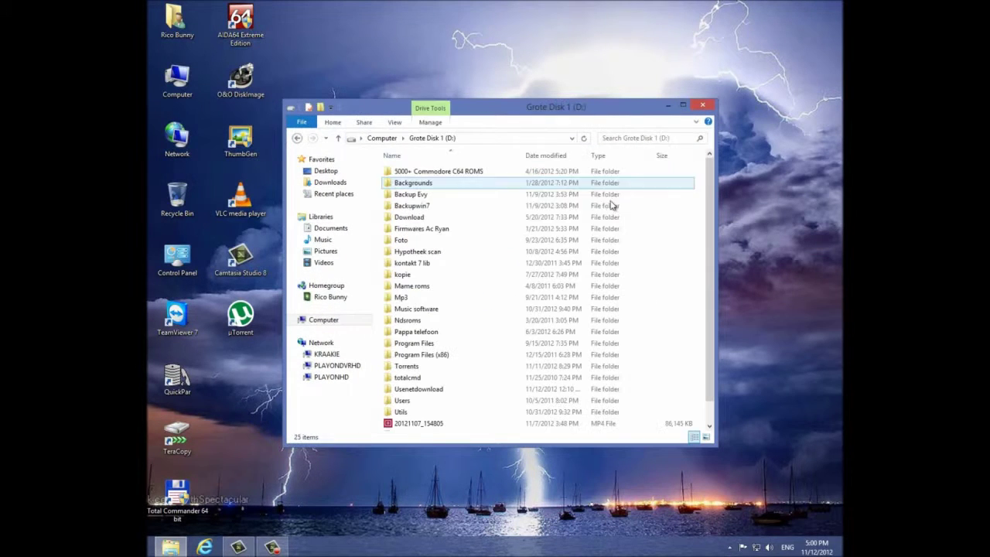
{"action": "left_click", "coordinate": [424, 390]}
{"action": "right_click", "coordinate": [425, 396]}
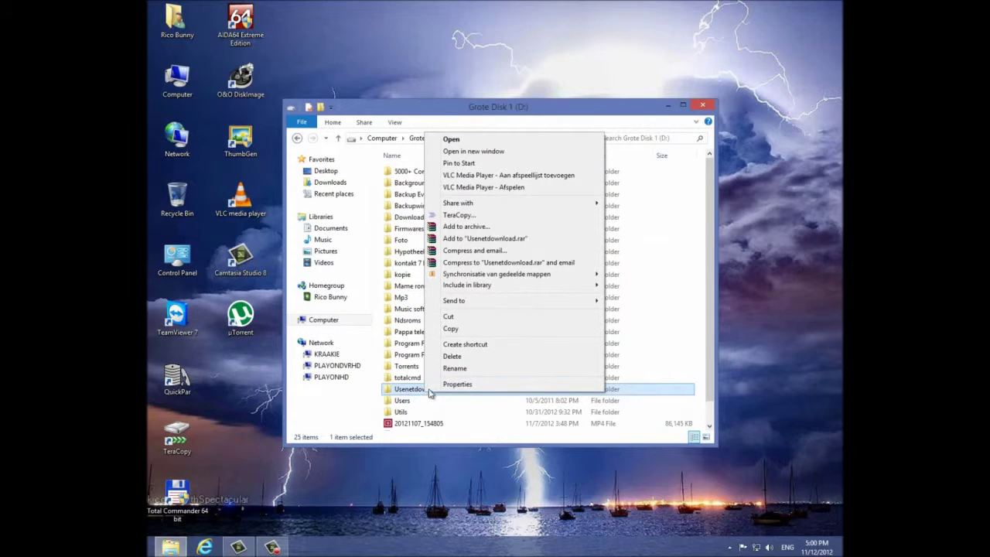
{"action": "right_click", "coordinate": [410, 392]}
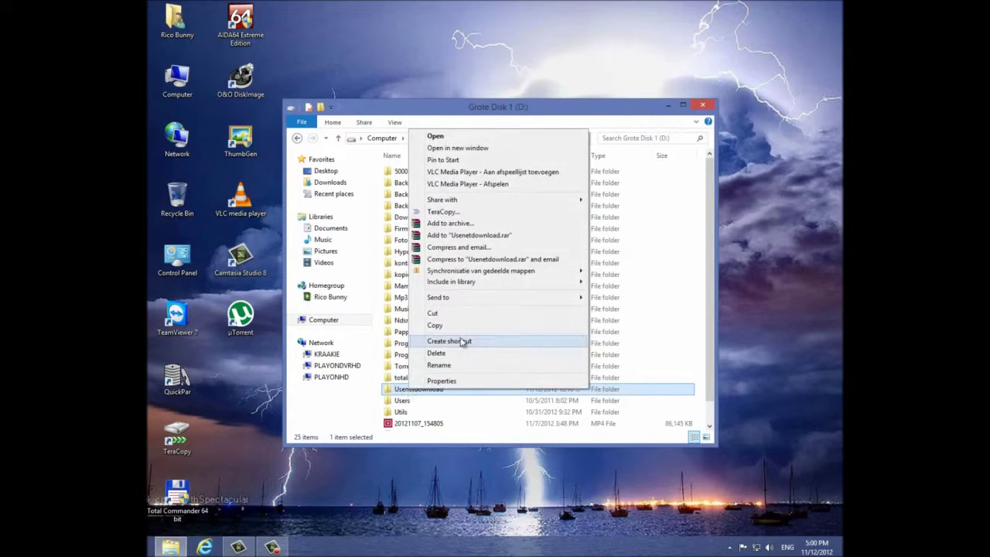
{"action": "mouse_move", "coordinate": [458, 203]}
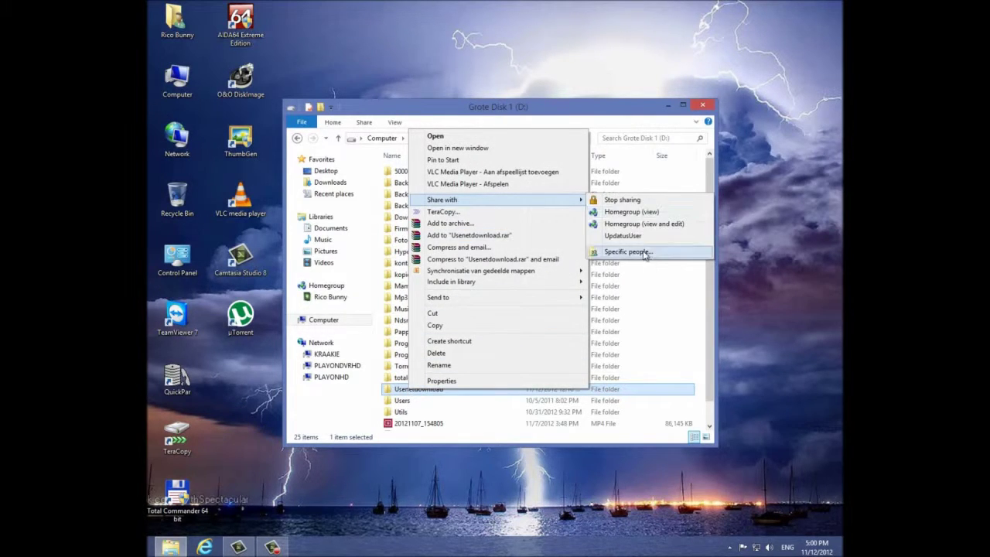
{"action": "left_click", "coordinate": [645, 253]}
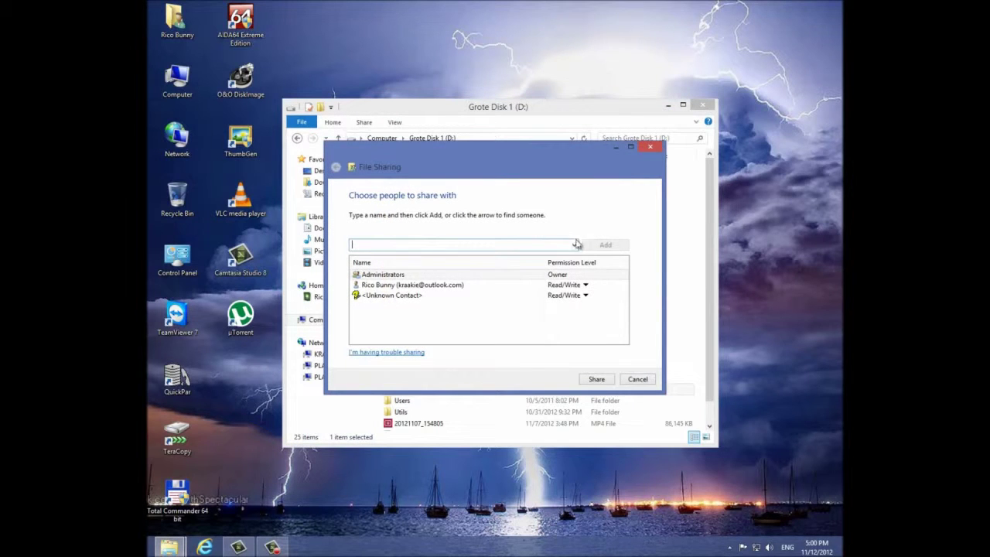
{"action": "left_click", "coordinate": [574, 245]}
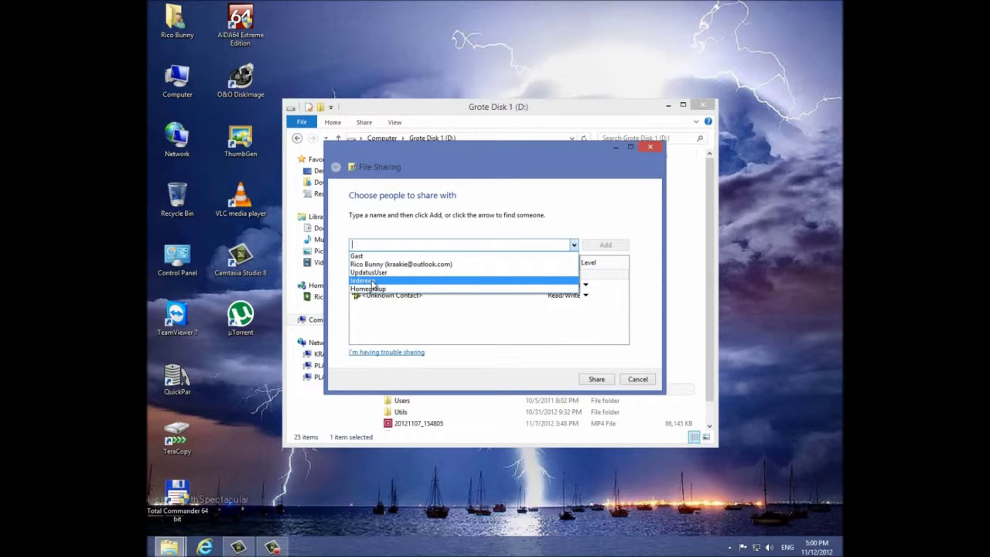
Add Iedereen with Read permission, share and finish, then close Explorer.
{"action": "left_click", "coordinate": [372, 281]}
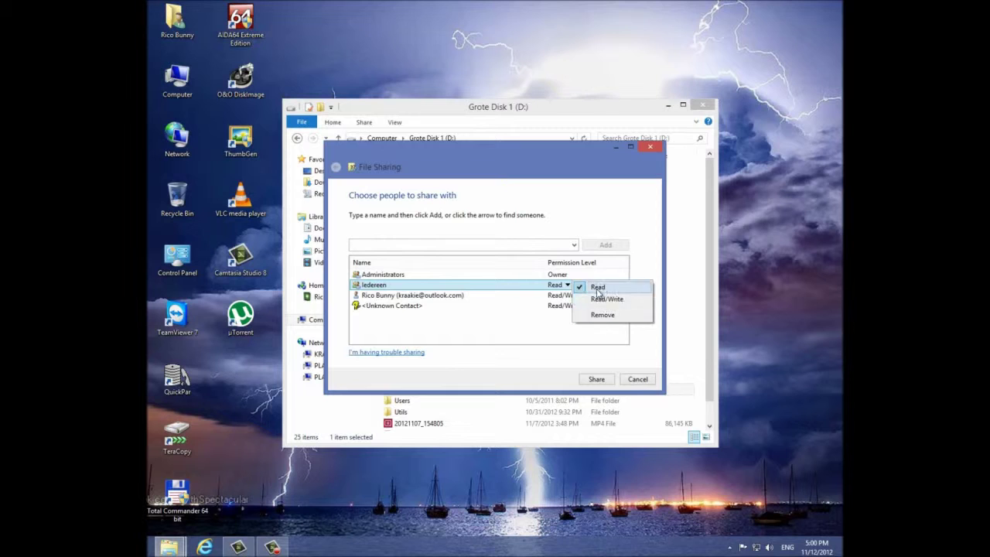
{"action": "left_click", "coordinate": [598, 289]}
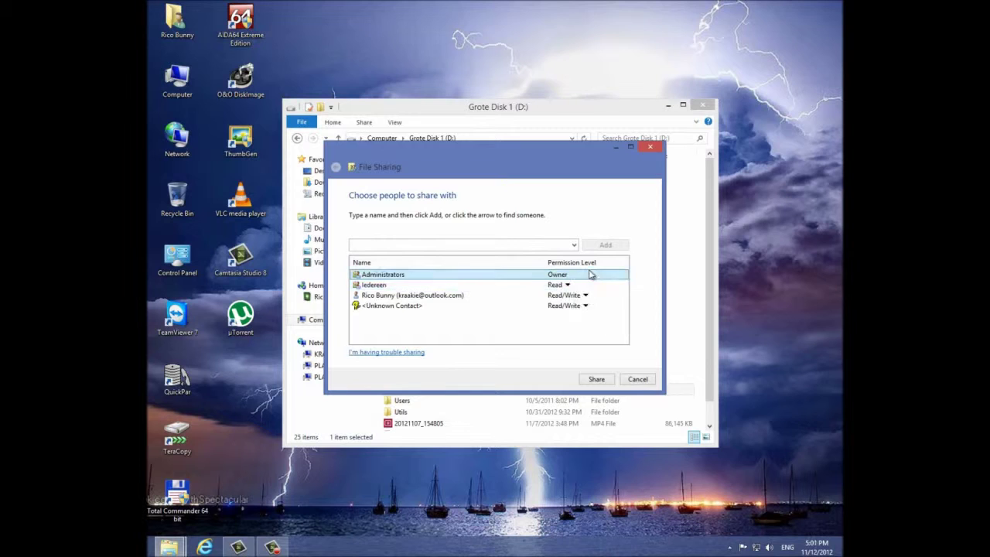
{"action": "left_click", "coordinate": [601, 384]}
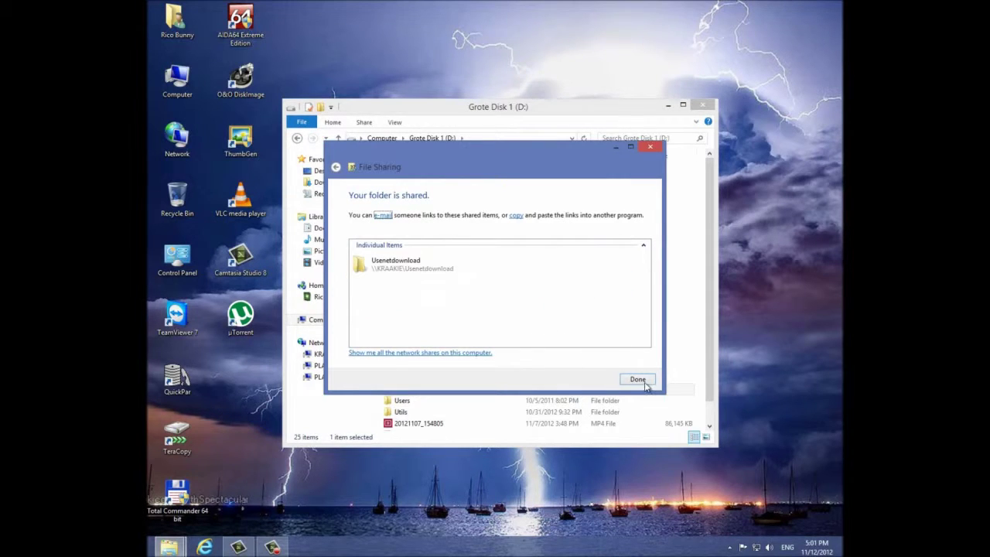
{"action": "left_click", "coordinate": [645, 382]}
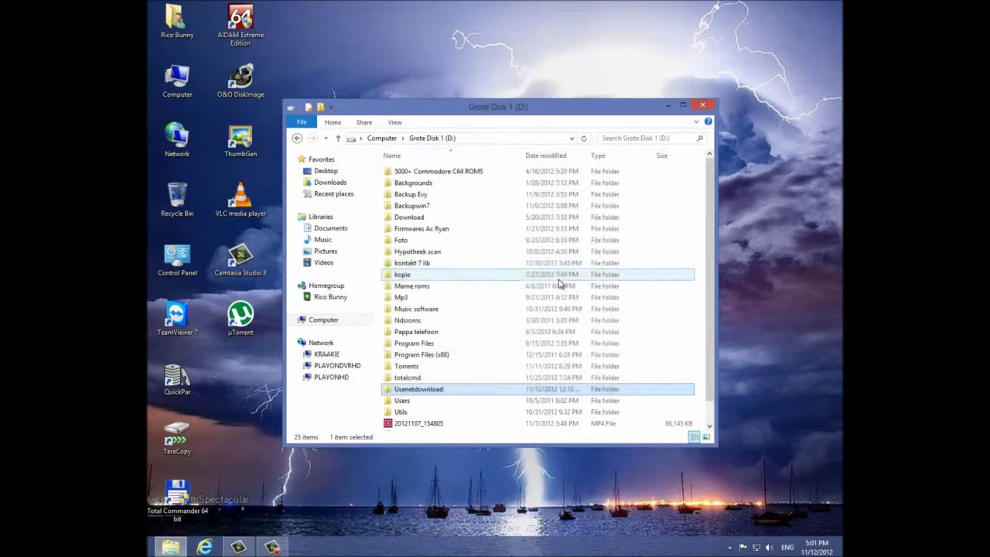
{"action": "left_click", "coordinate": [704, 106]}
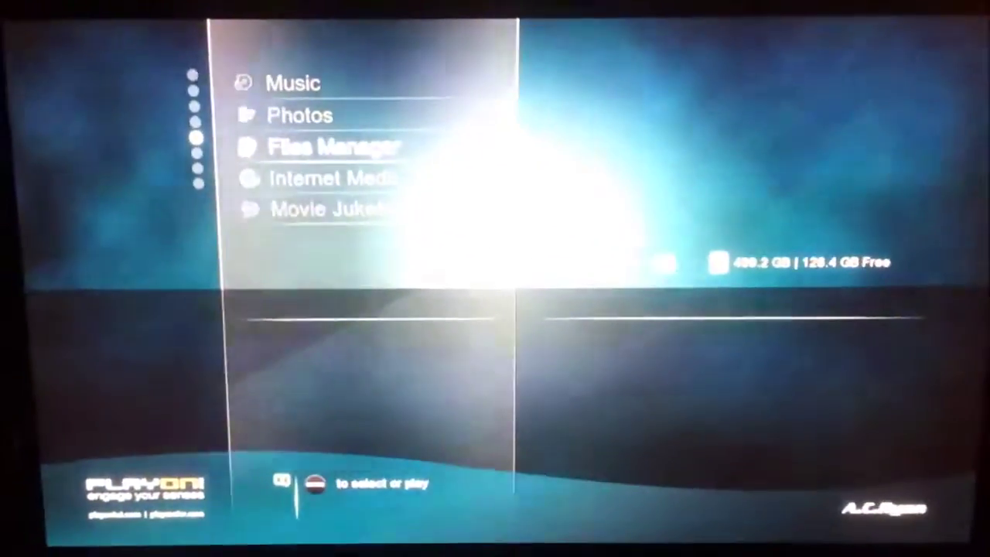
In Files Manager, select the network device and enter WORKGROUP.
{"action": "key", "text": "Return"}
{"action": "key", "text": "Right"}
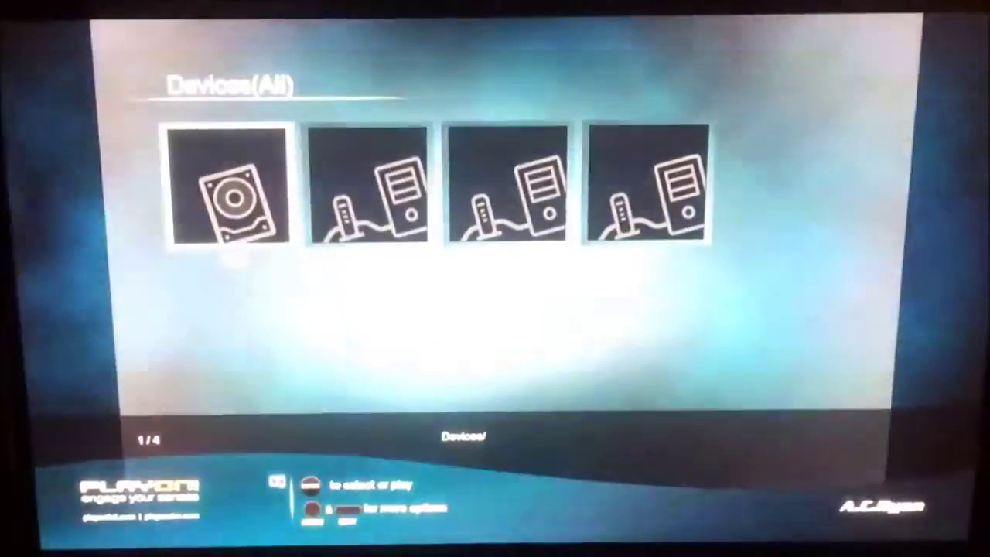
{"action": "key", "text": "Return"}
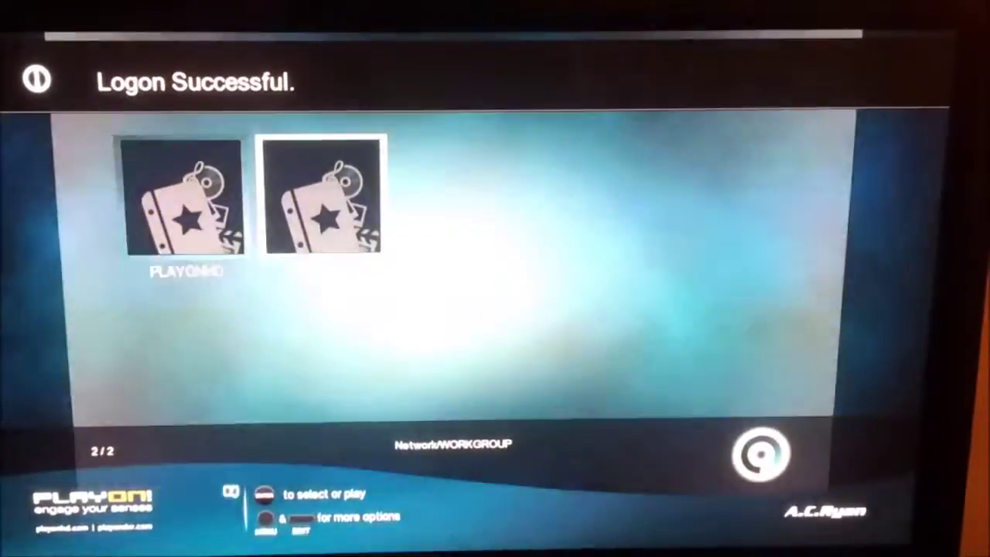
Open KRAAKIE's Usenetdownload share and enter the Haven folder.
{"action": "key", "text": "Right"}
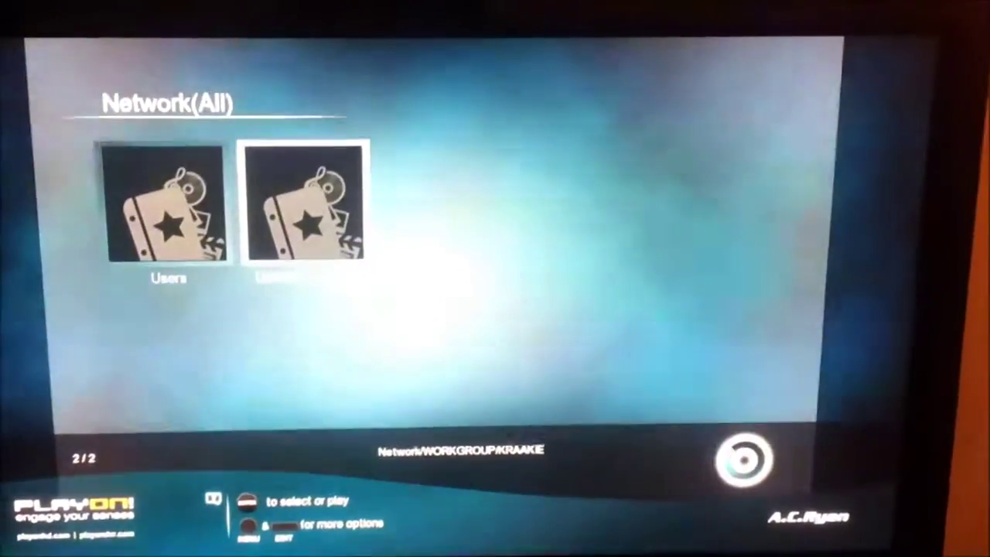
{"action": "key", "text": "Right"}
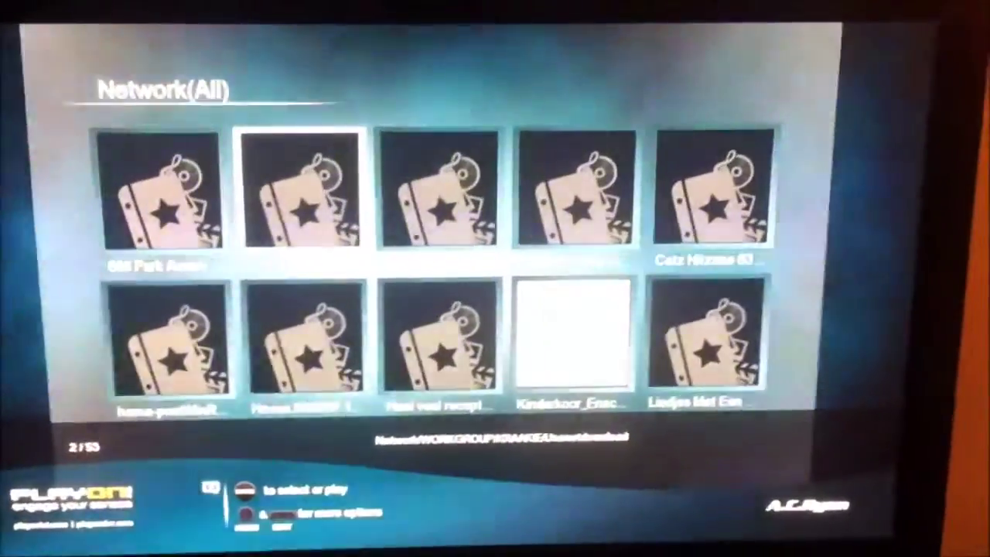
{"action": "key", "text": "Down"}
{"action": "key", "text": "Return"}
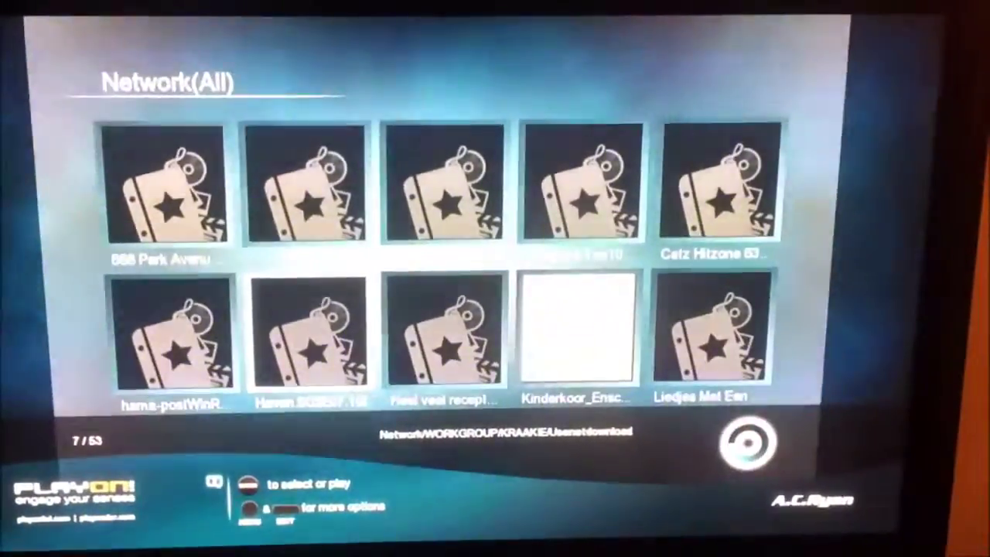